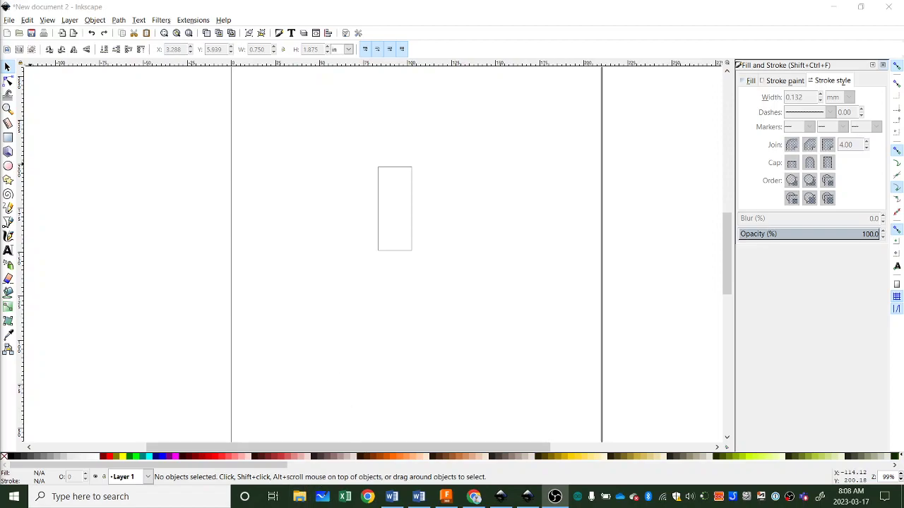
# Bring the Chrome window showing Google over the Inkscape drawing.
pyautogui.moveTo(0, 223); pyautogui.dragTo(319, 3)
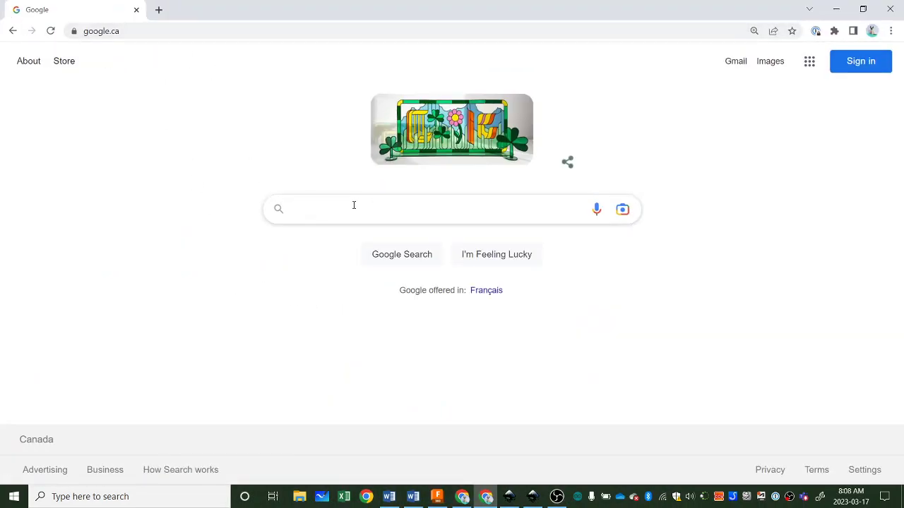
# Search Google for 'wave' and browse the Images results.
pyautogui.click(383, 216)
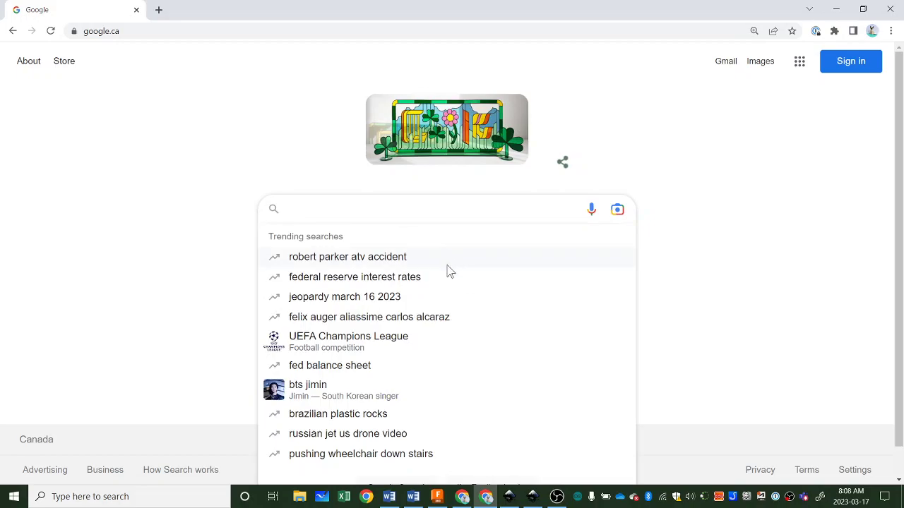
pyautogui.write('wave')
pyautogui.press('Return')
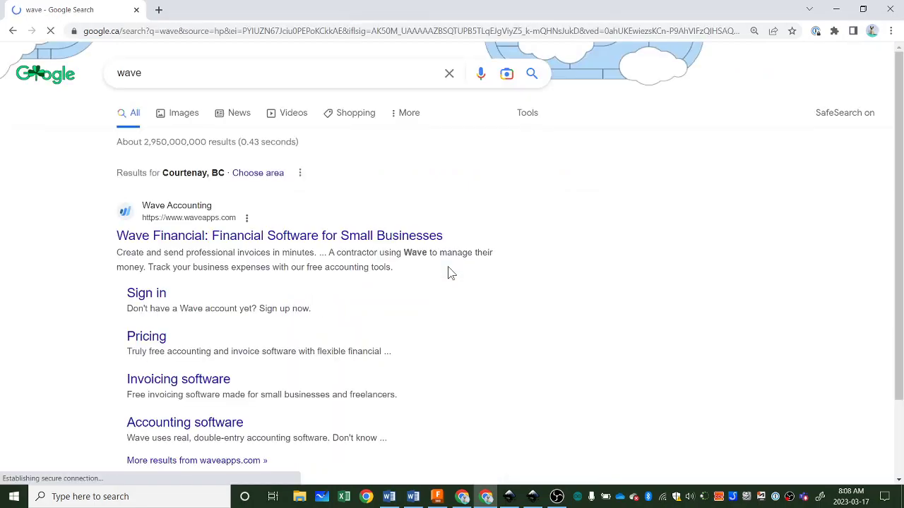
pyautogui.click(174, 119)
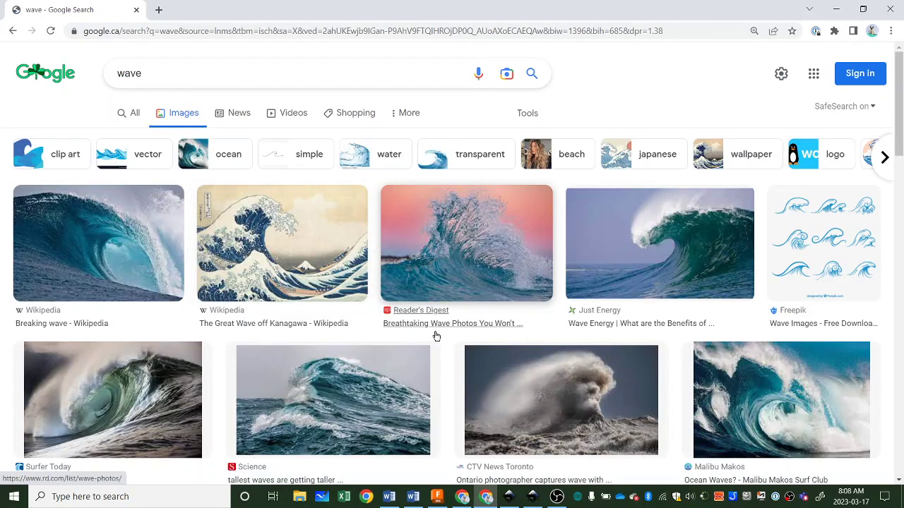
pyautogui.scroll(-1, 434, 339)
pyautogui.scroll(-1, 434, 339)
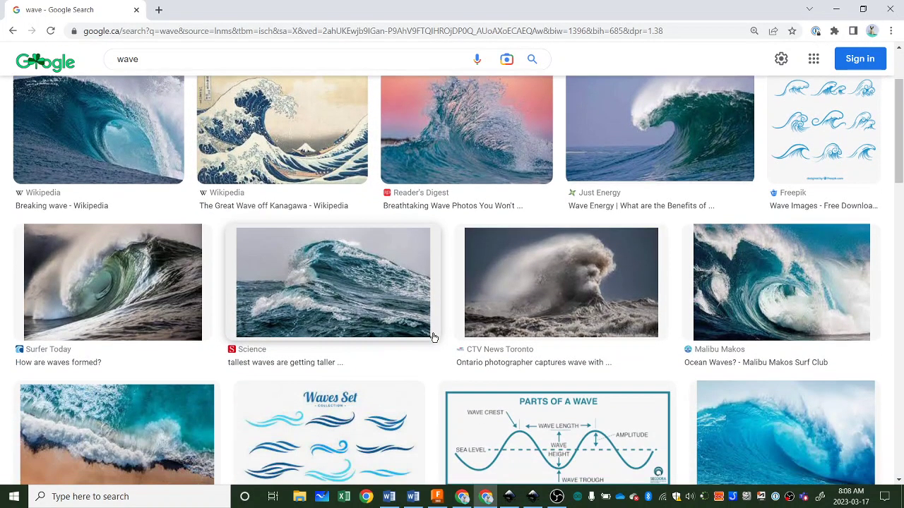
pyautogui.scroll(-3, 433, 338)
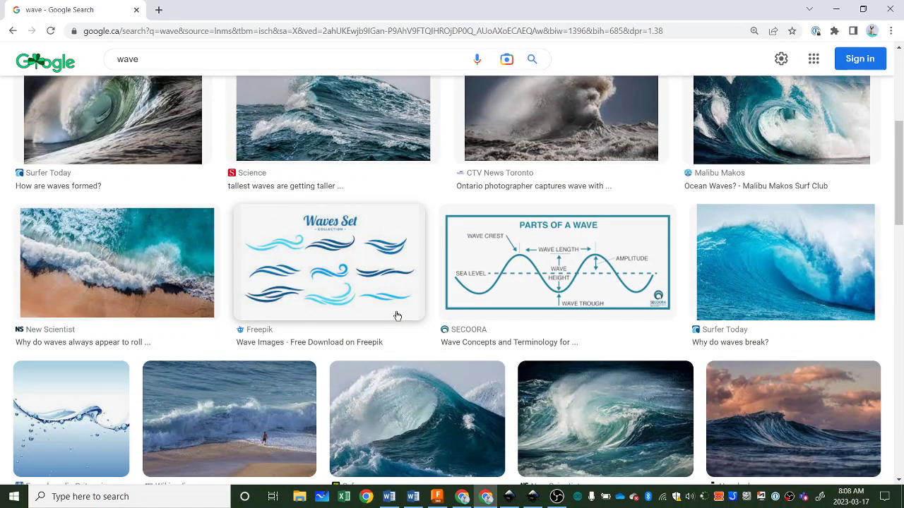
pyautogui.scroll(-4, 396, 316)
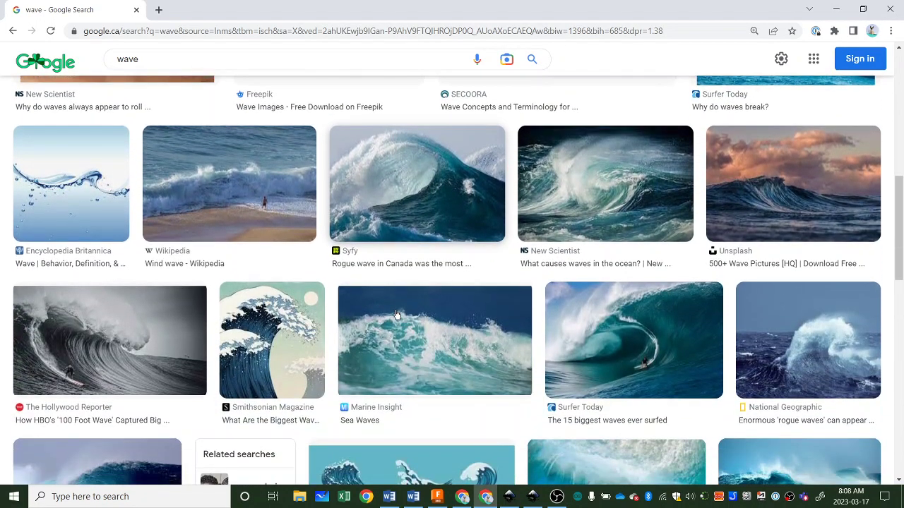
pyautogui.scroll(8, 396, 315)
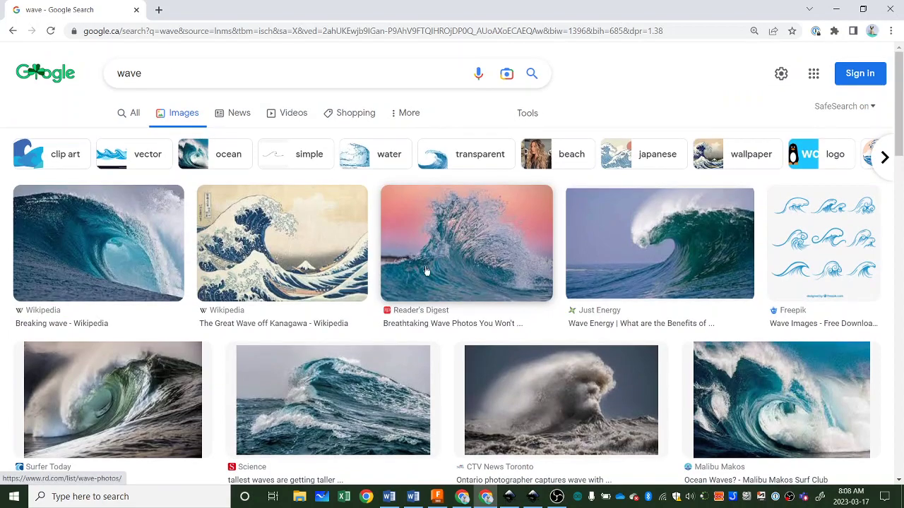
# Filter the image results to the Line Drawing type.
pyautogui.click(525, 117)
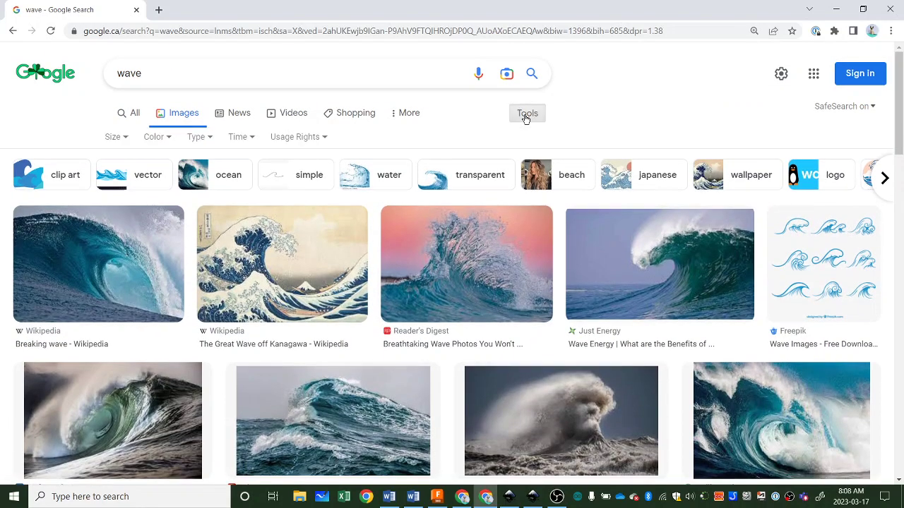
pyautogui.click(200, 137)
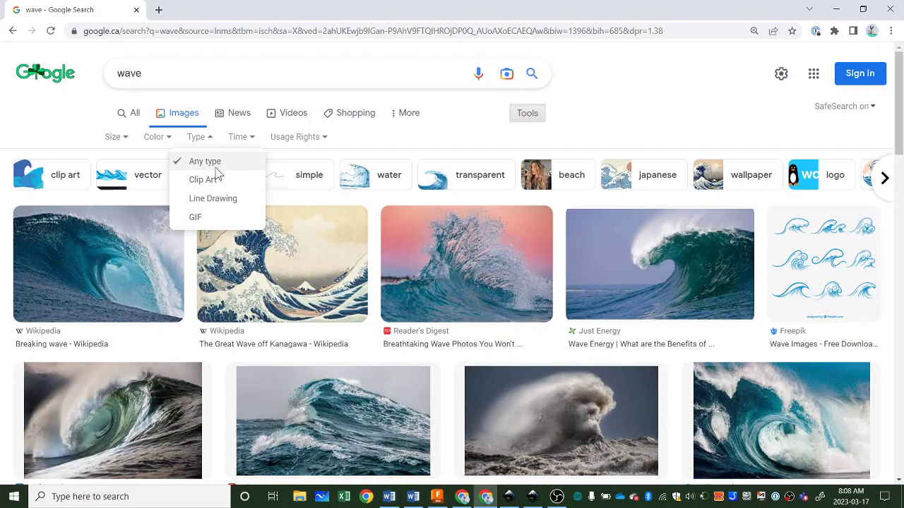
pyautogui.click(223, 205)
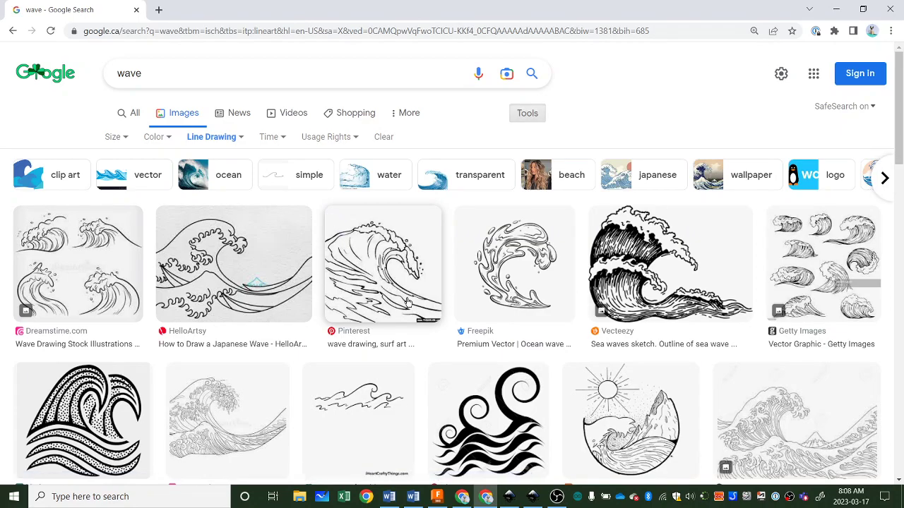
pyautogui.scroll(-3, 414, 314)
pyautogui.scroll(-4, 407, 303)
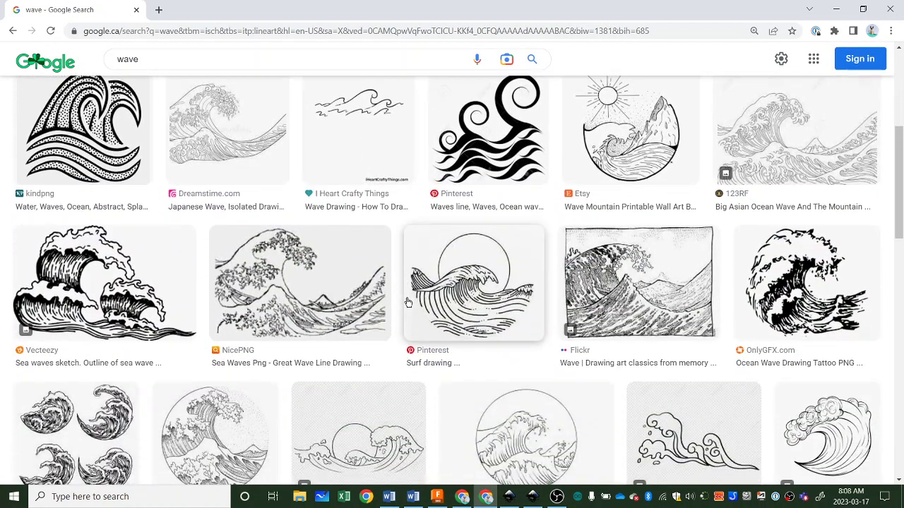
pyautogui.scroll(7, 408, 302)
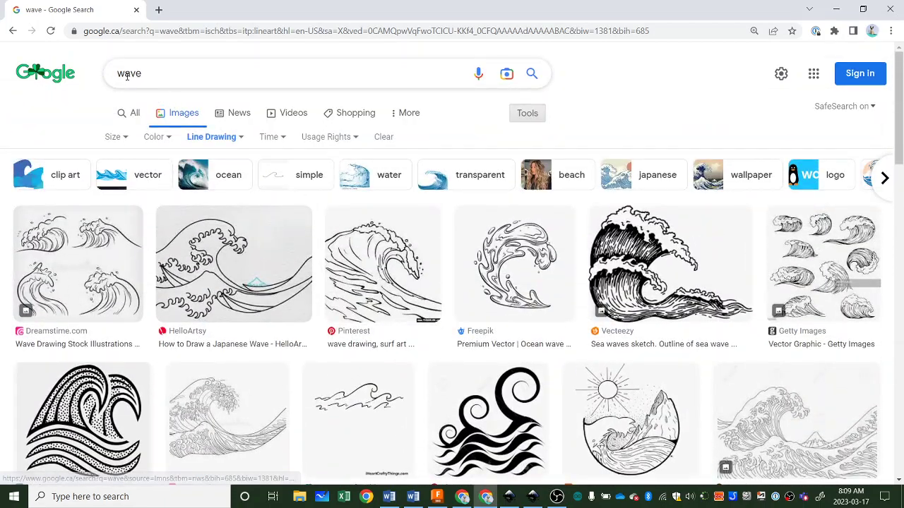
# Change the search to 'simple wave' and browse the line-drawing results.
pyautogui.click(119, 74)
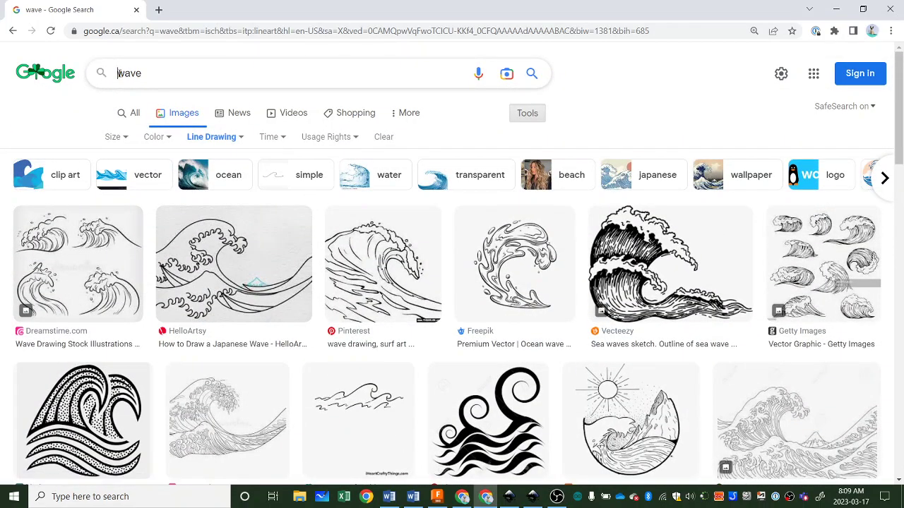
pyautogui.write('simple')
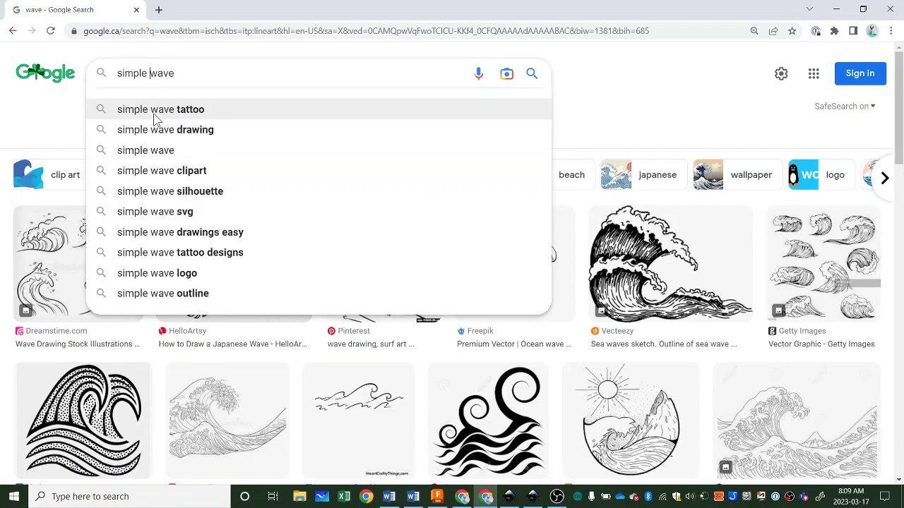
pyautogui.press('Return')
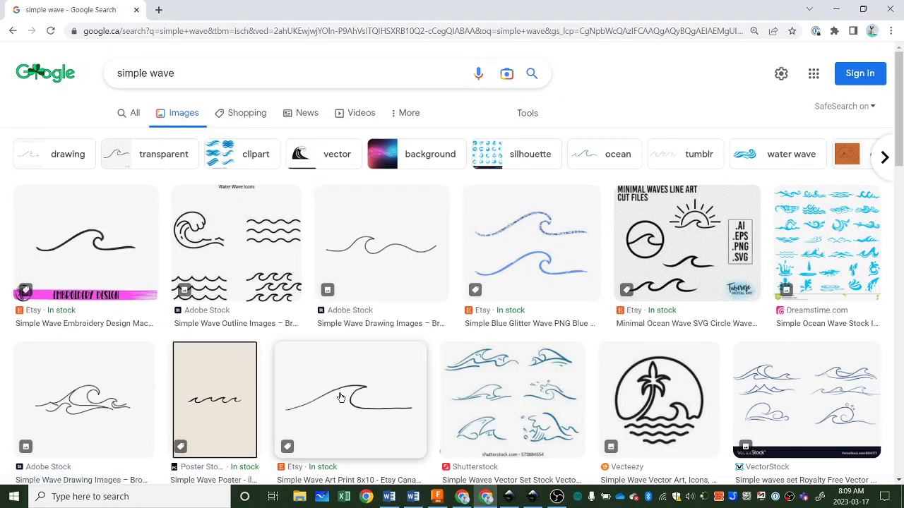
pyautogui.scroll(-2, 374, 297)
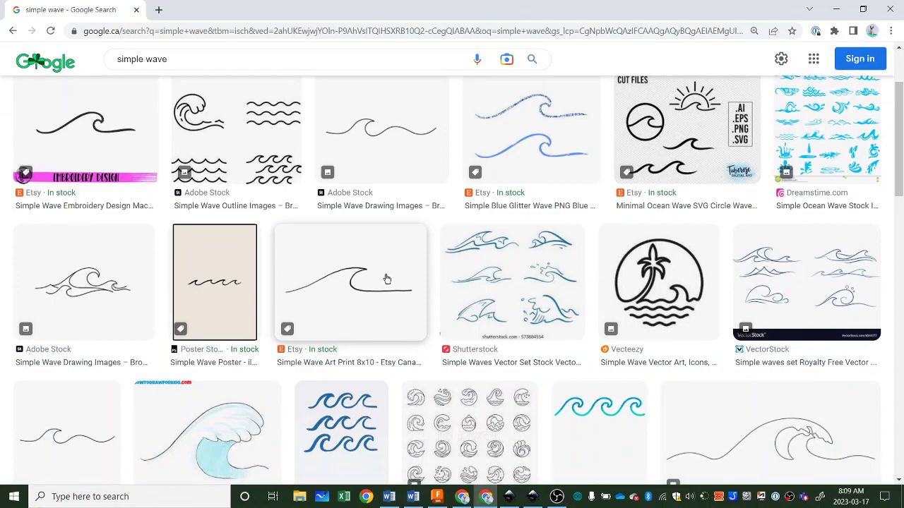
pyautogui.scroll(-1, 387, 279)
pyautogui.scroll(-1, 387, 278)
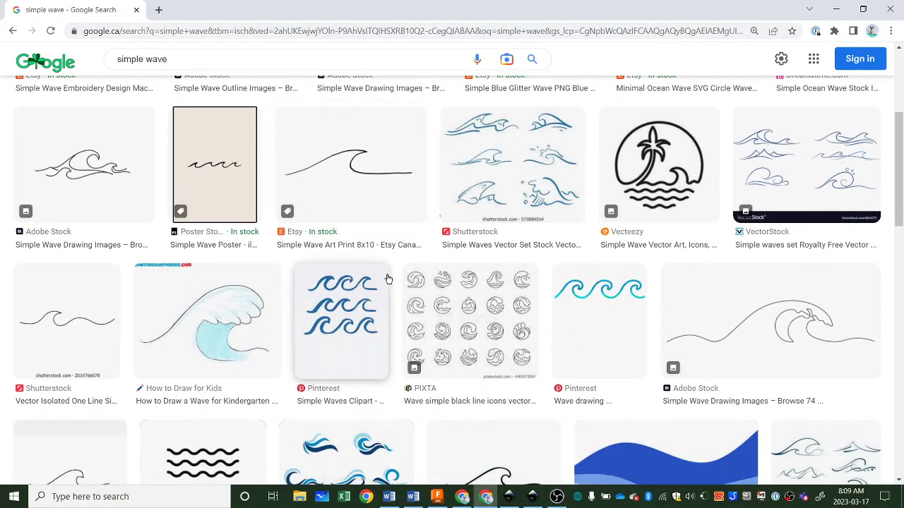
pyautogui.scroll(-2, 398, 290)
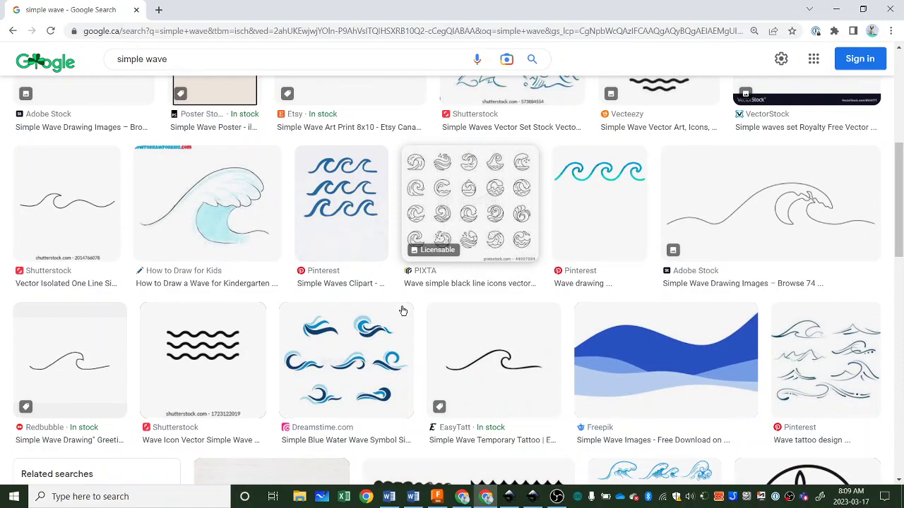
pyautogui.scroll(6, 401, 310)
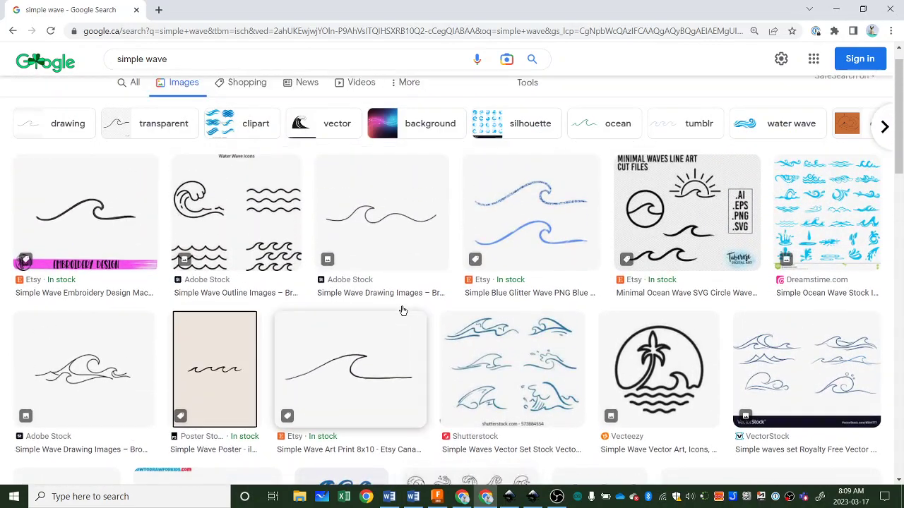
# Preview the Etsy Simple Wave Embroidery Design image, starting and cancelling Save image as.
pyautogui.click(99, 249)
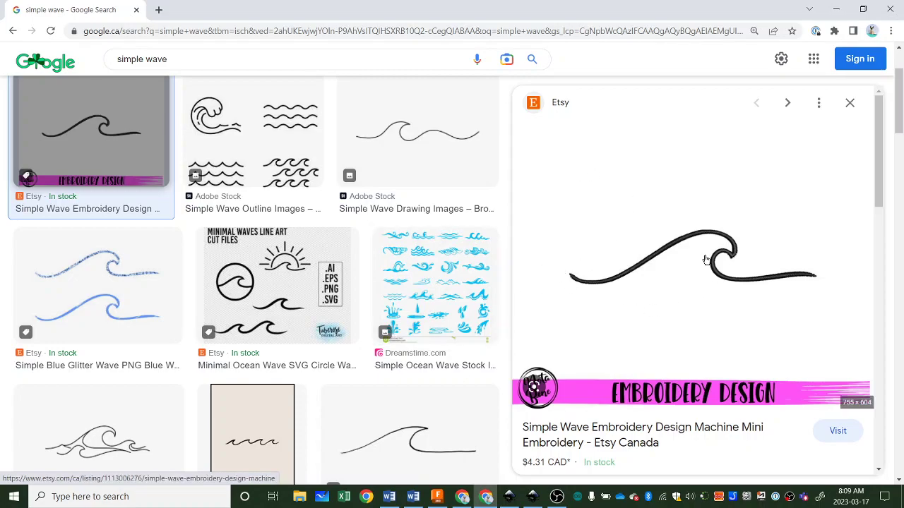
pyautogui.rightClick(650, 261)
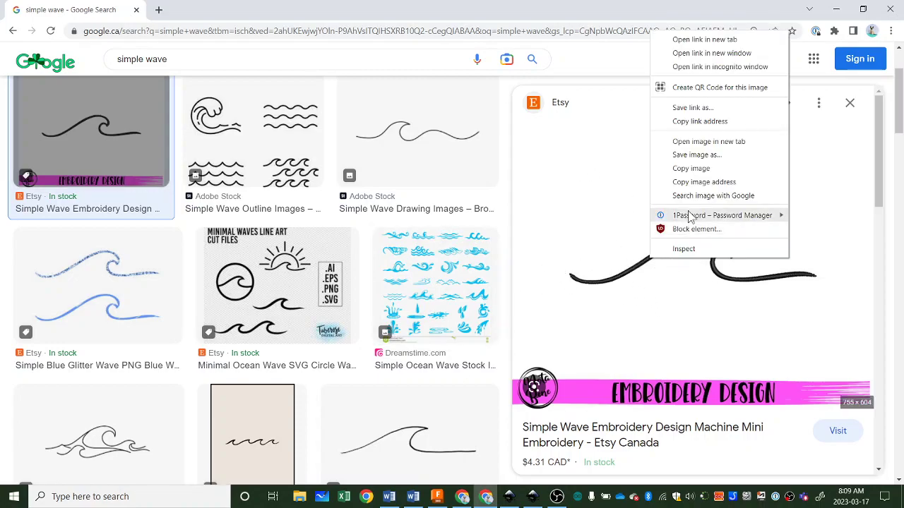
pyautogui.click(696, 155)
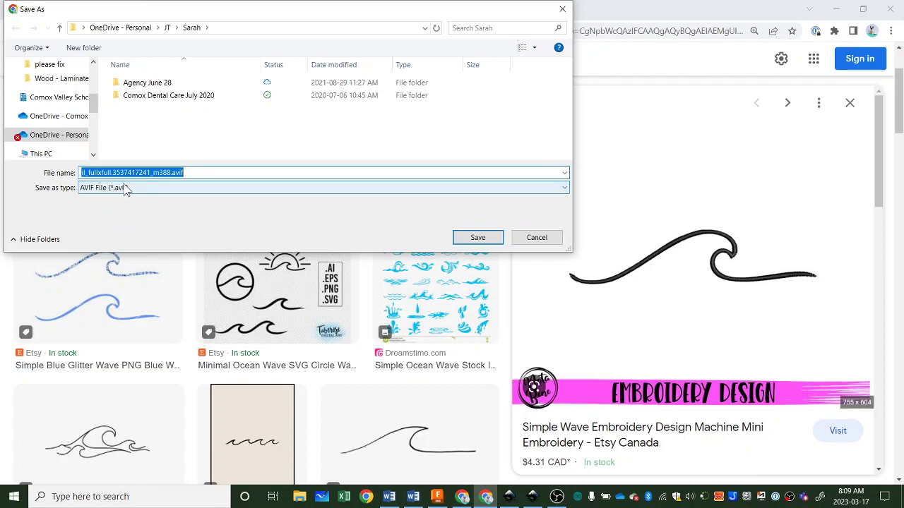
pyautogui.click(537, 237)
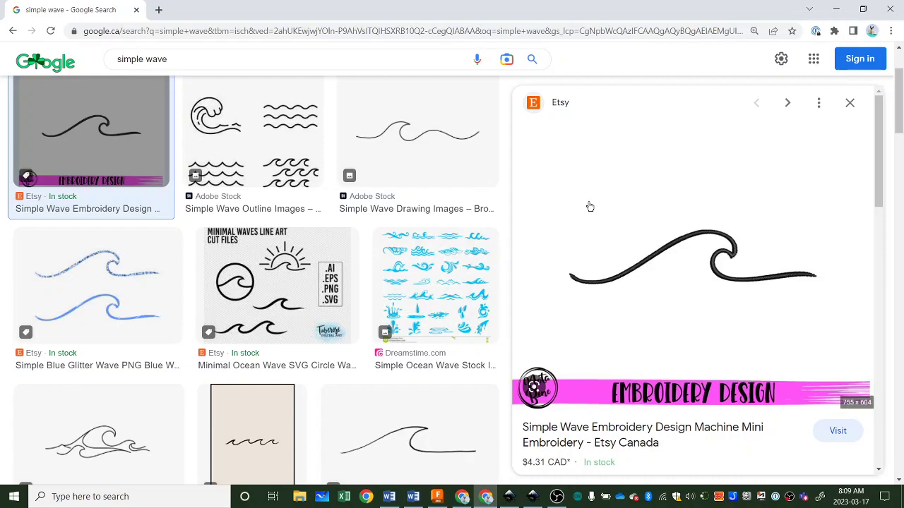
# Take a rectangular snip of the black wave drawing in the preview.
pyautogui.press('super+shift+s')
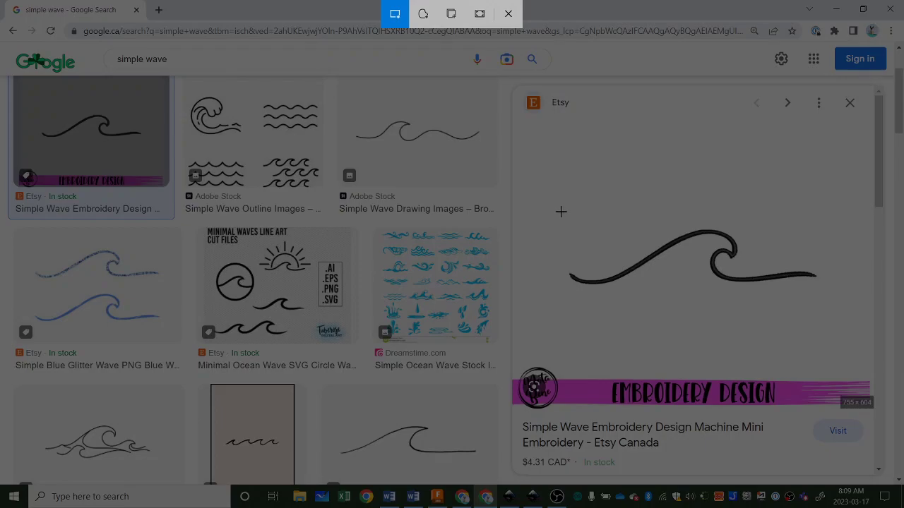
pyautogui.moveTo(559, 213); pyautogui.dragTo(824, 296)
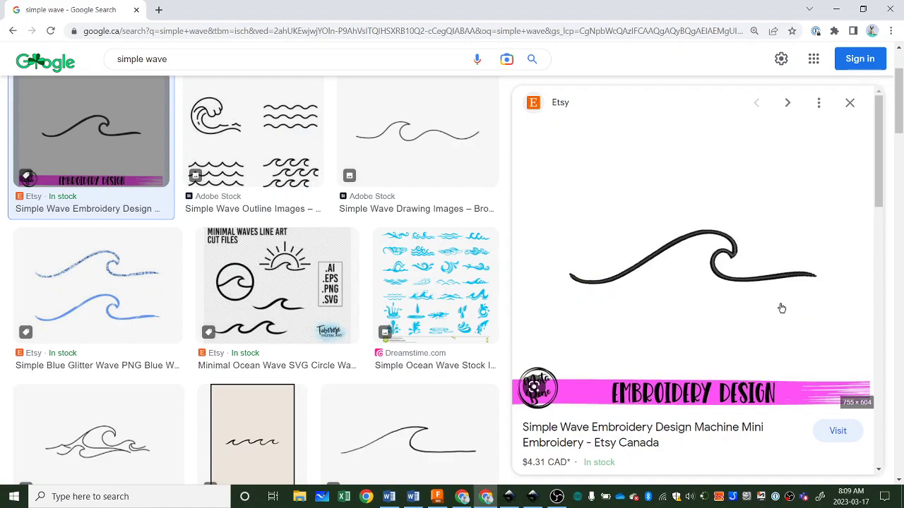
# Paste the snipped wave image into Inkscape and move it below the tall rectangle.
pyautogui.click(835, 9)
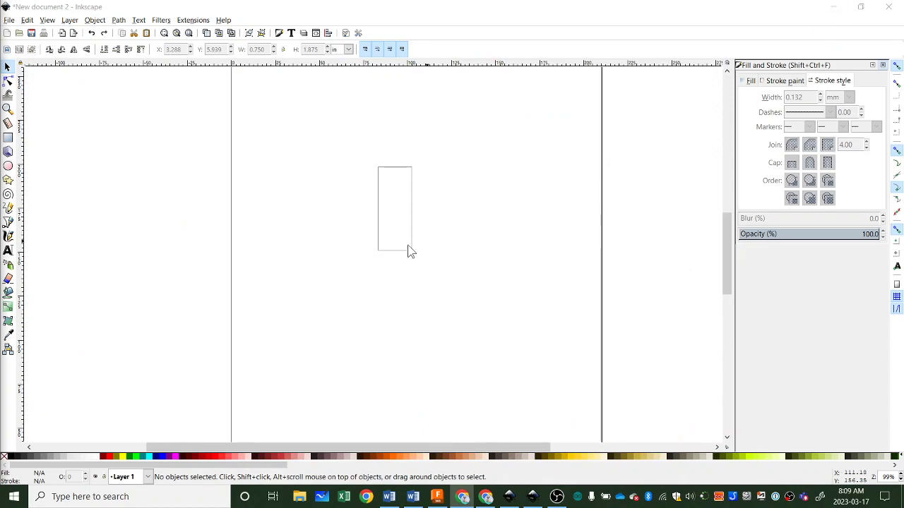
pyautogui.rightClick(189, 220)
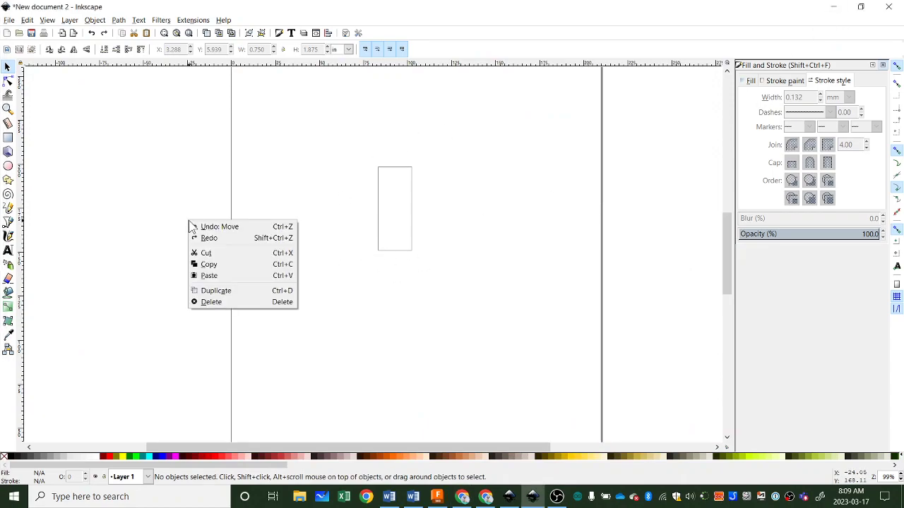
pyautogui.click(194, 274)
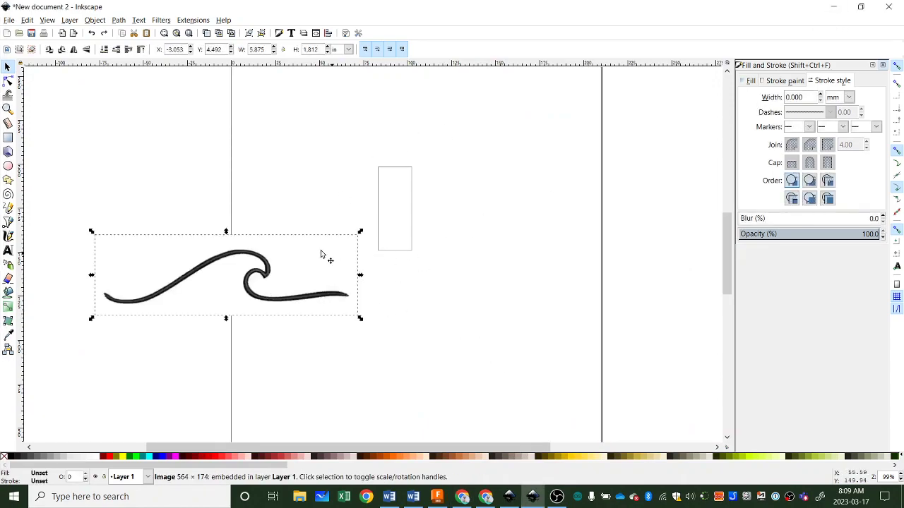
pyautogui.moveTo(268, 275); pyautogui.dragTo(451, 279)
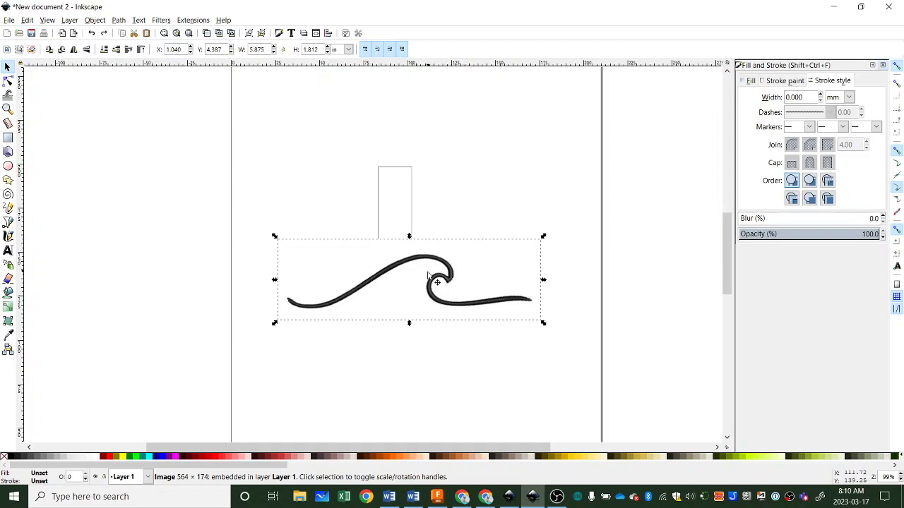
pyautogui.moveTo(433, 270); pyautogui.dragTo(422, 311)
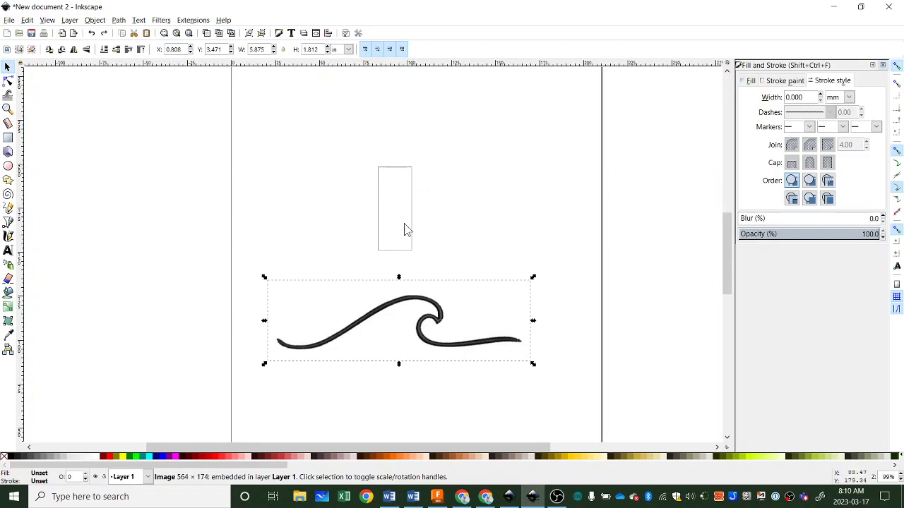
# Lock W/H and shrink the wave proportionally to 0.759 × 0.234 in inside the rectangle.
pyautogui.click(468, 242)
pyautogui.click(446, 315)
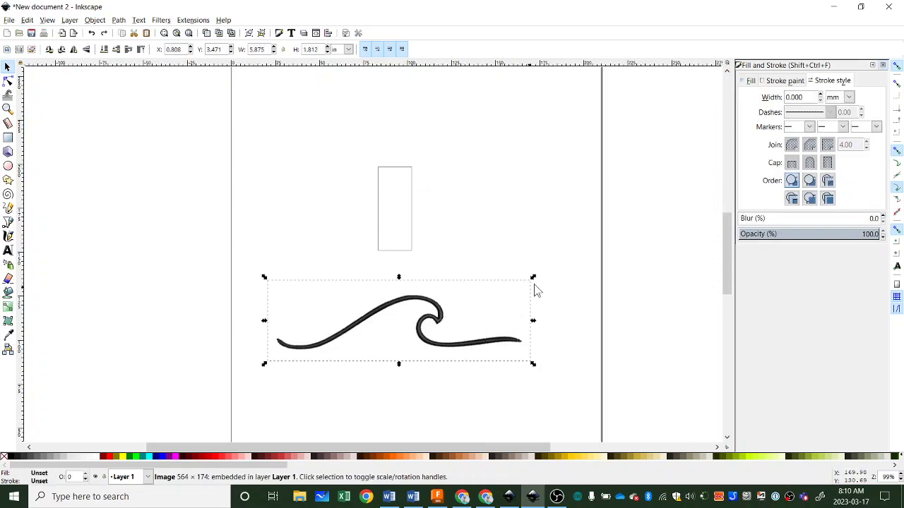
pyautogui.moveTo(534, 281); pyautogui.dragTo(387, 286)
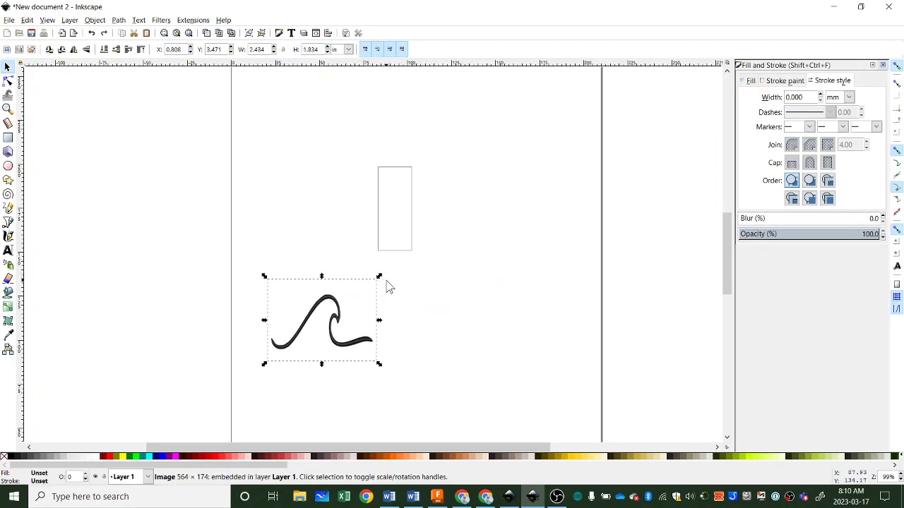
pyautogui.hotkey('ctrl', 'z')
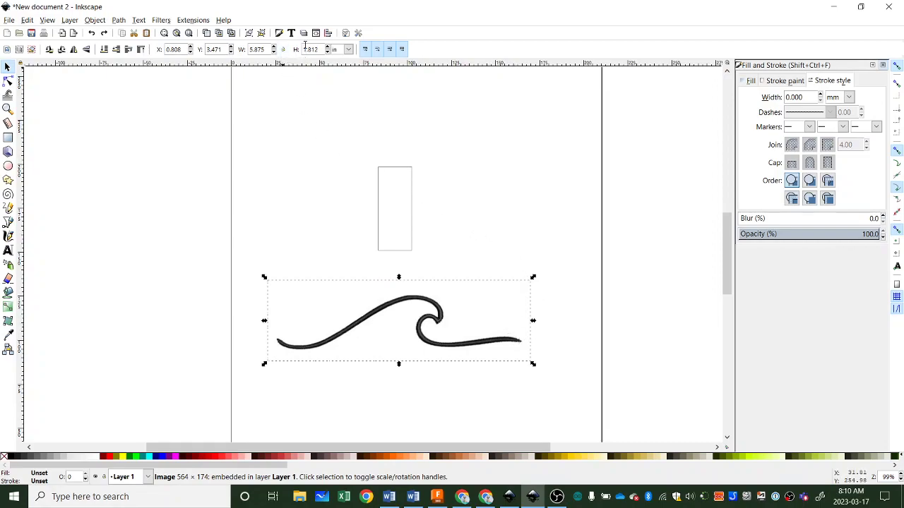
pyautogui.click(284, 50)
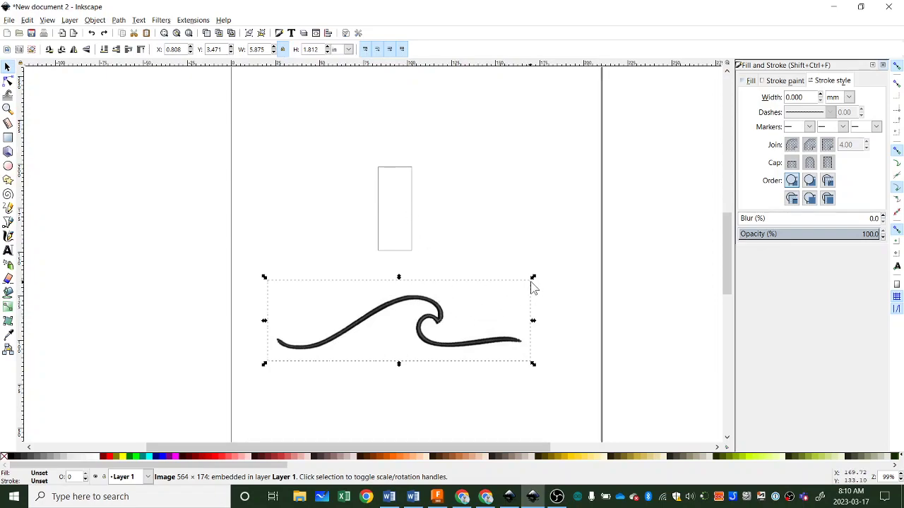
pyautogui.moveTo(532, 280); pyautogui.dragTo(401, 204)
# Enlarge the wave image to 2.202 × 0.679 in, extending past the rectangle.
pyautogui.keyDown('ctrl'); pyautogui.scroll(4, 424, 181); pyautogui.keyUp('ctrl')
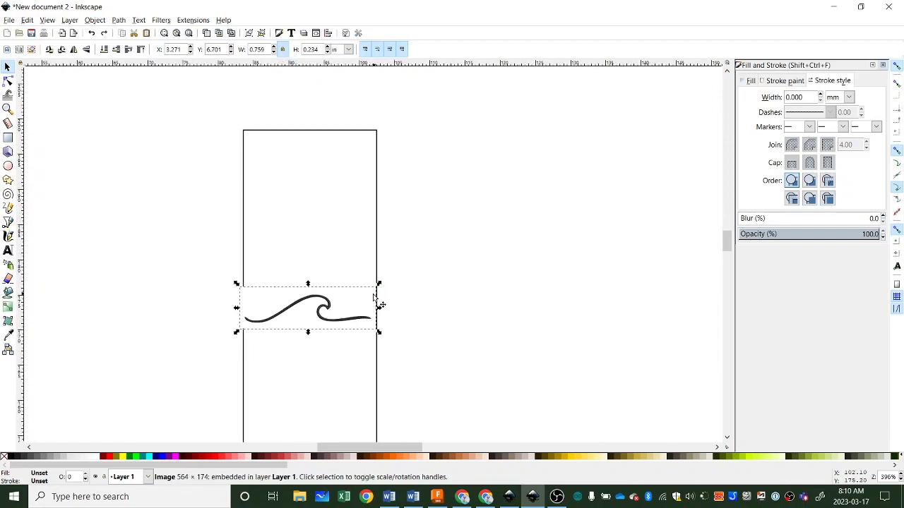
pyautogui.keyDown('ctrl'); pyautogui.scroll(-3, 378, 287); pyautogui.keyUp('ctrl')
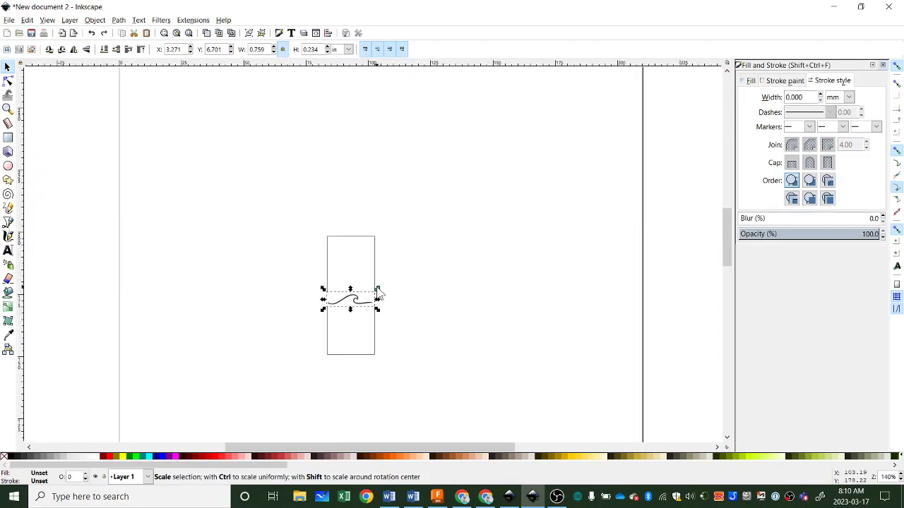
pyautogui.moveTo(378, 289); pyautogui.dragTo(466, 254)
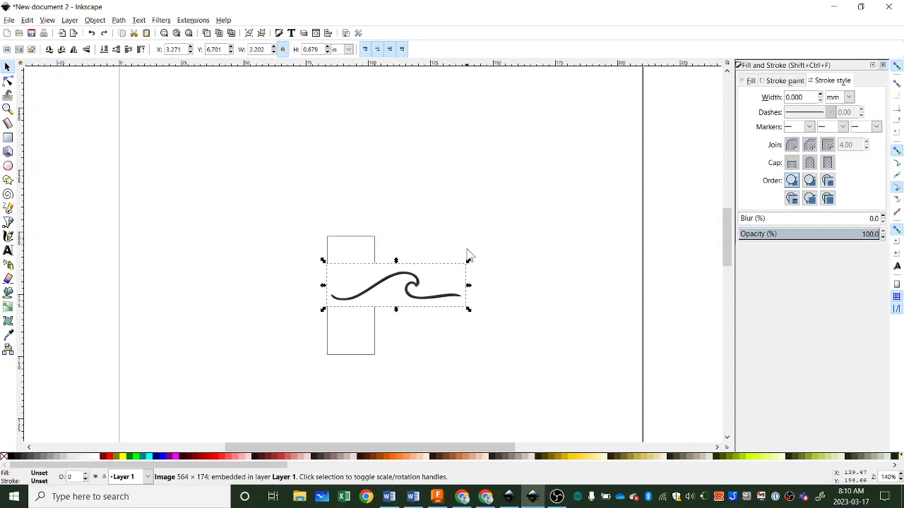
# Try rotating the wave upright by hand, then undo that rotation.
pyautogui.click(477, 281)
pyautogui.click(436, 298)
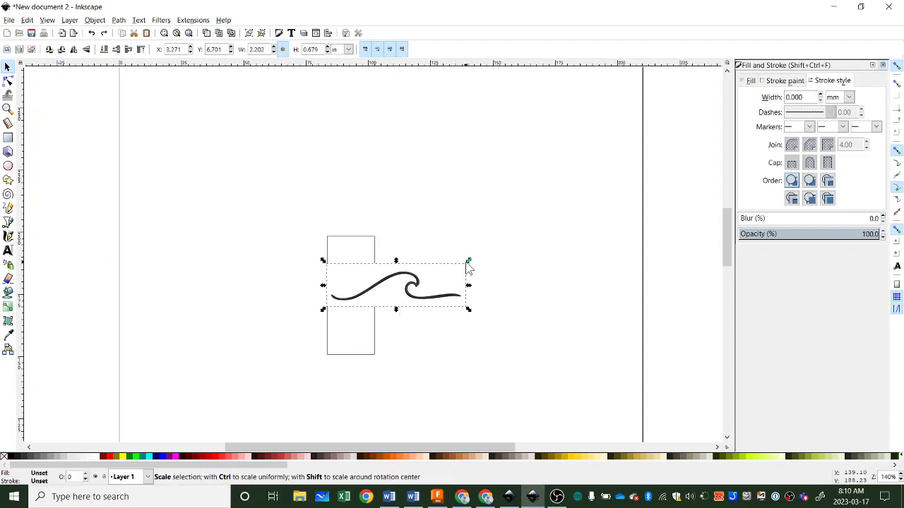
pyautogui.click(464, 276)
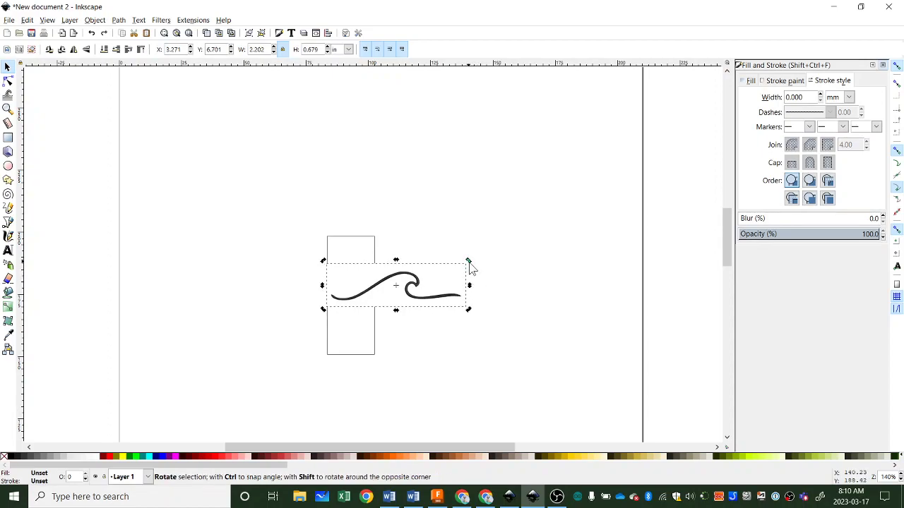
pyautogui.moveTo(469, 262); pyautogui.dragTo(418, 232)
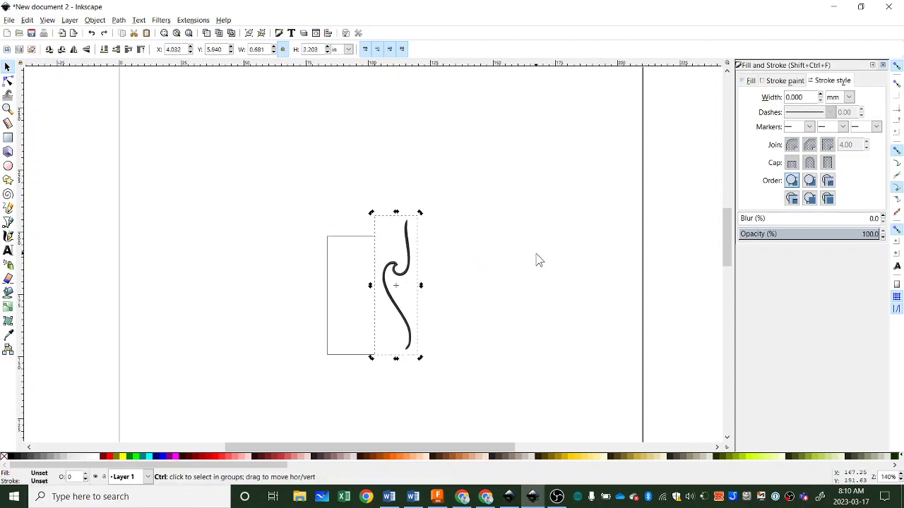
pyautogui.hotkey('ctrl', 'z')
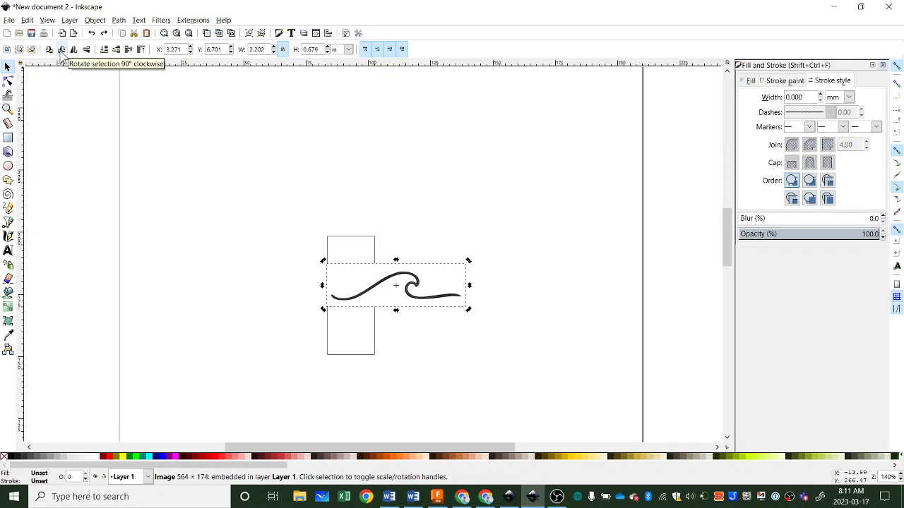
# Rotate the wave exactly 90° clockwise and move it left over the rectangle.
pyautogui.click(61, 50)
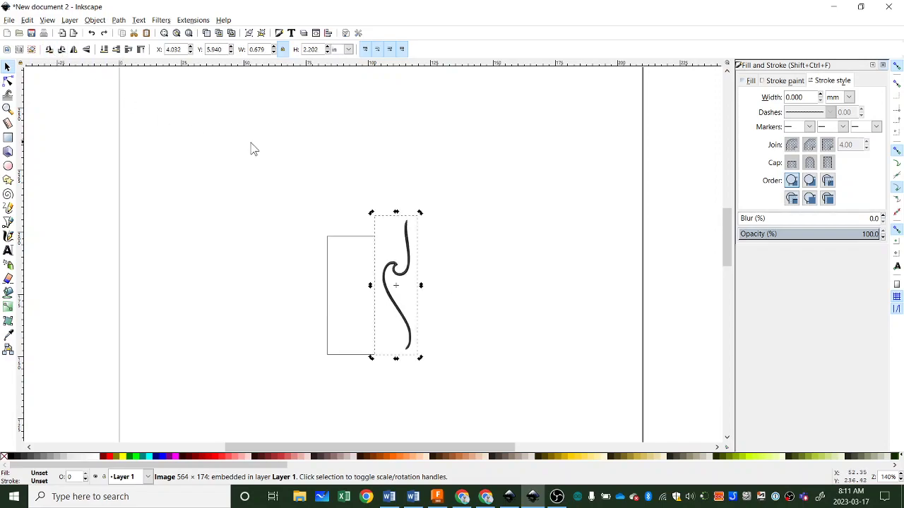
pyautogui.click(473, 231)
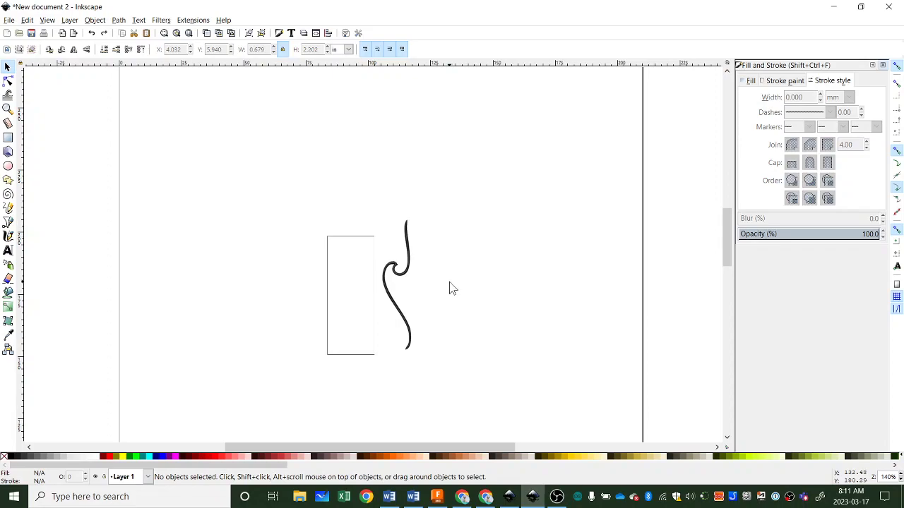
pyautogui.moveTo(401, 274); pyautogui.dragTo(372, 279)
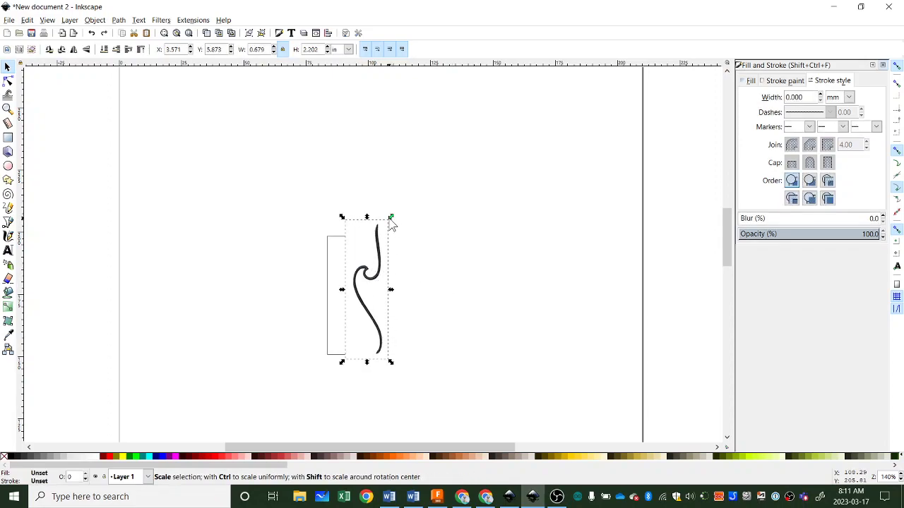
# Scale the upright wave proportionally to 0.493 × 1.599 in and shift it inside the rectangle.
pyautogui.moveTo(390, 219); pyautogui.dragTo(381, 263)
pyautogui.scroll(-1, 397, 264)
pyautogui.press('Escape')
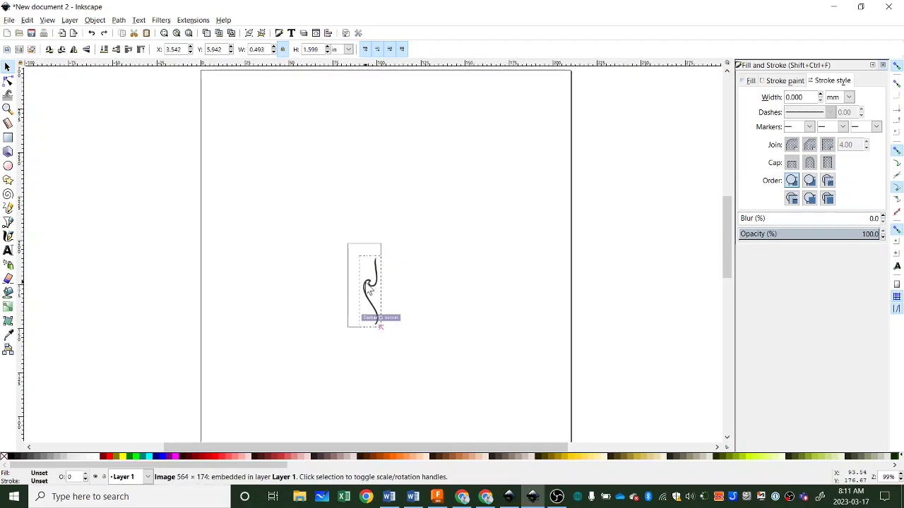
pyautogui.scroll(2, 373, 342)
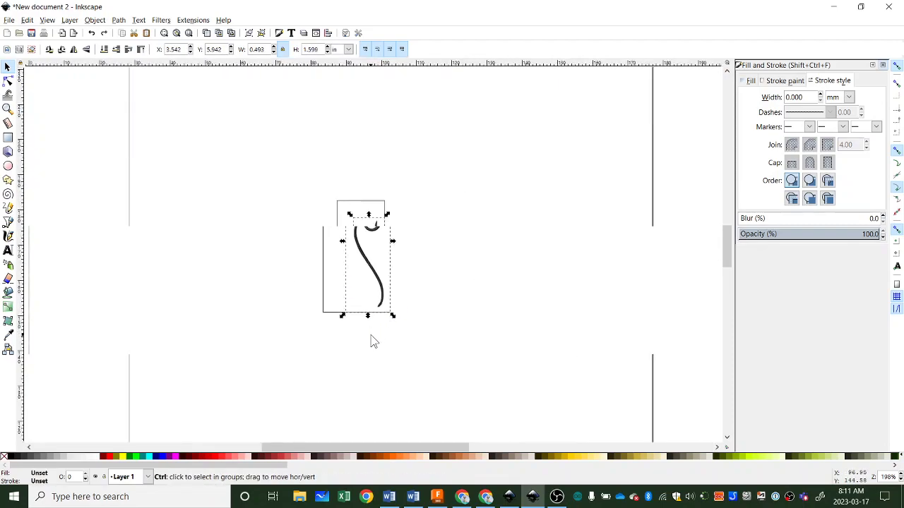
pyautogui.scroll(2, 373, 341)
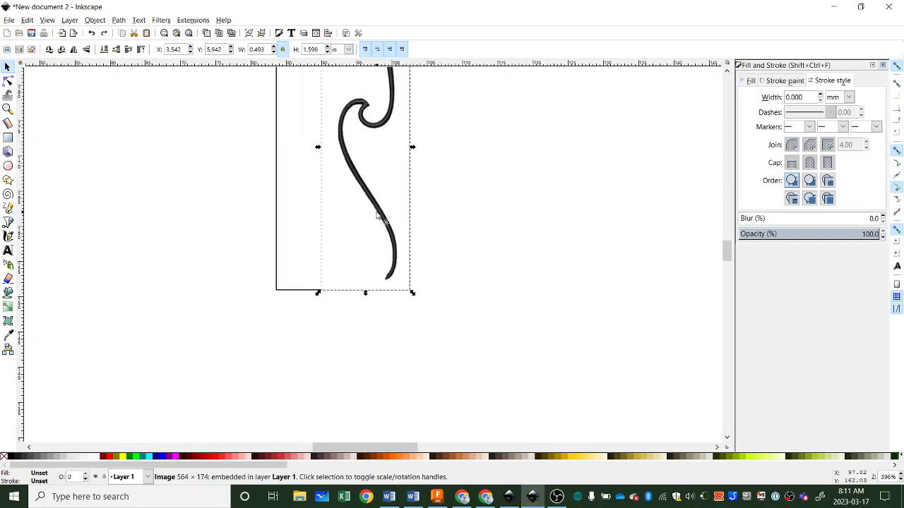
pyautogui.moveTo(378, 216); pyautogui.dragTo(353, 211)
pyautogui.scroll(-2, 449, 230)
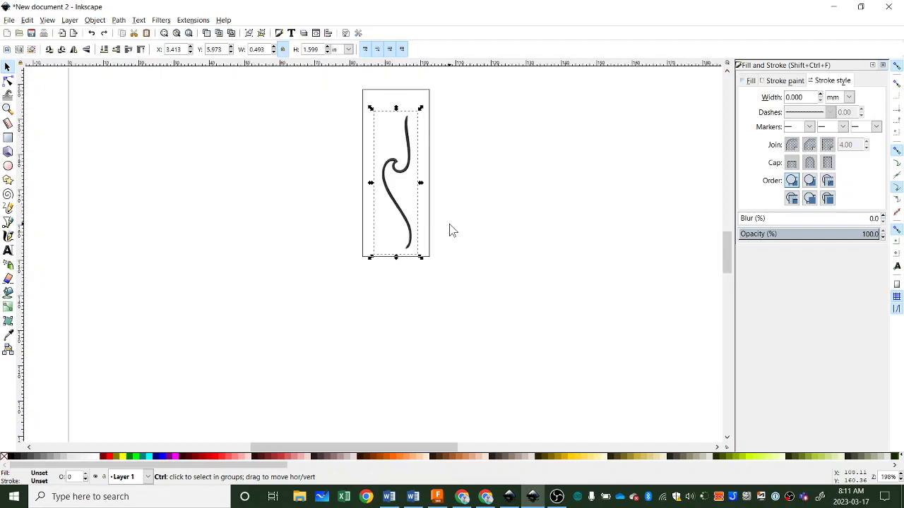
pyautogui.scroll(2, 459, 212)
pyautogui.hscroll(1, 469, 224)
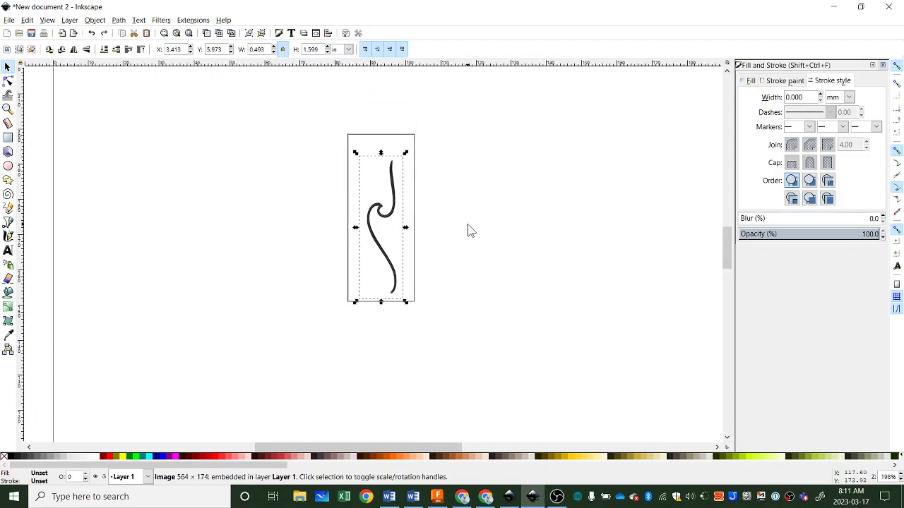
# Nudge the upright wave slightly left to X 3.392 in, centring it in the rectangle.
pyautogui.click(469, 232)
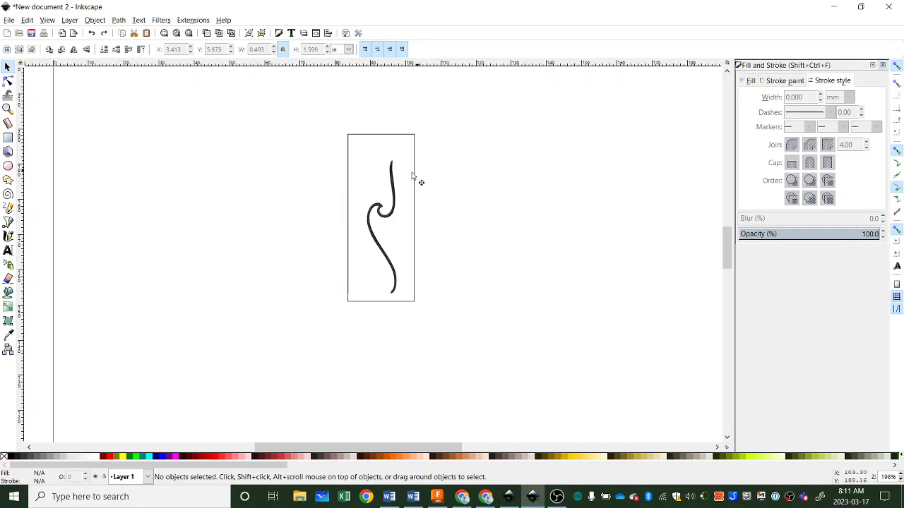
pyautogui.moveTo(396, 185); pyautogui.dragTo(392, 190)
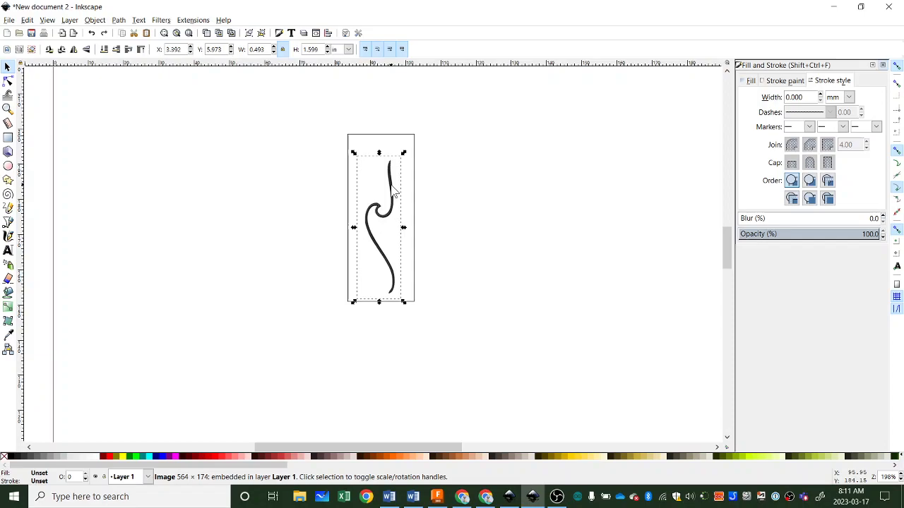
pyautogui.click(475, 201)
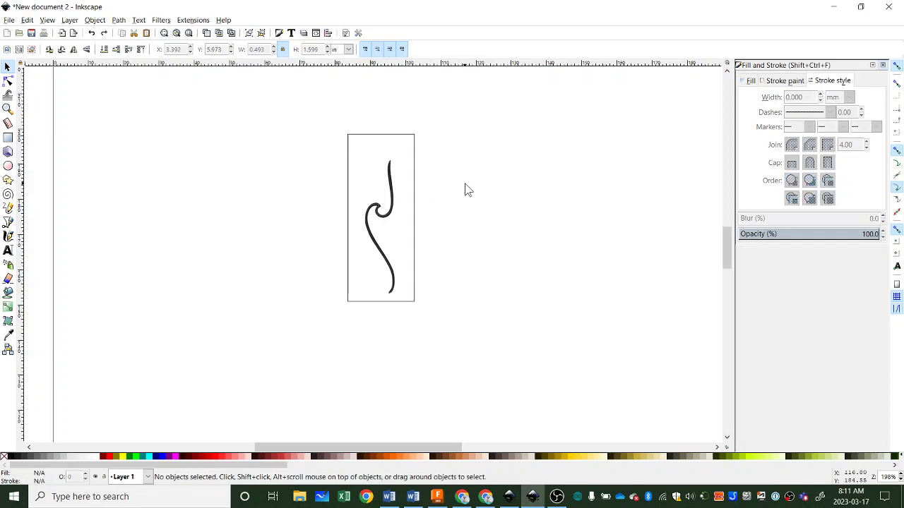